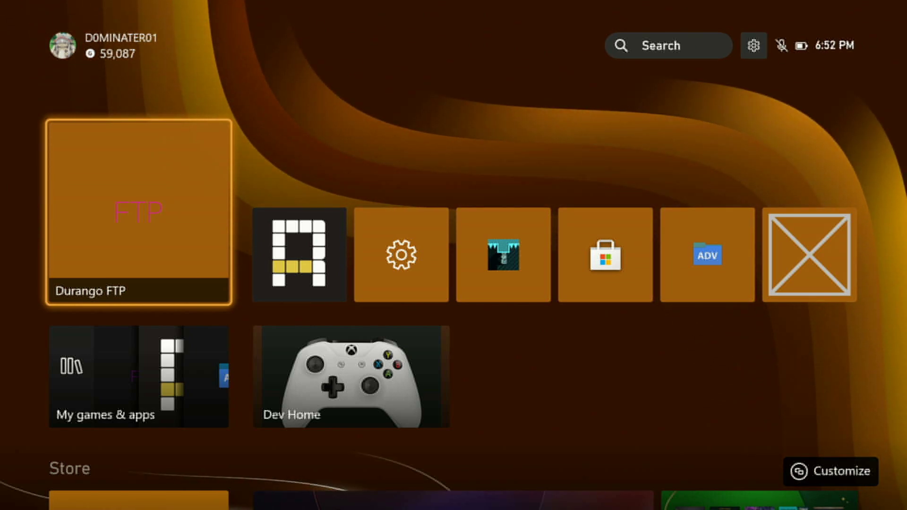
Launch RSDKv5 once, quit it, then hide the capture device feed in Streamlabs.
key(Right)
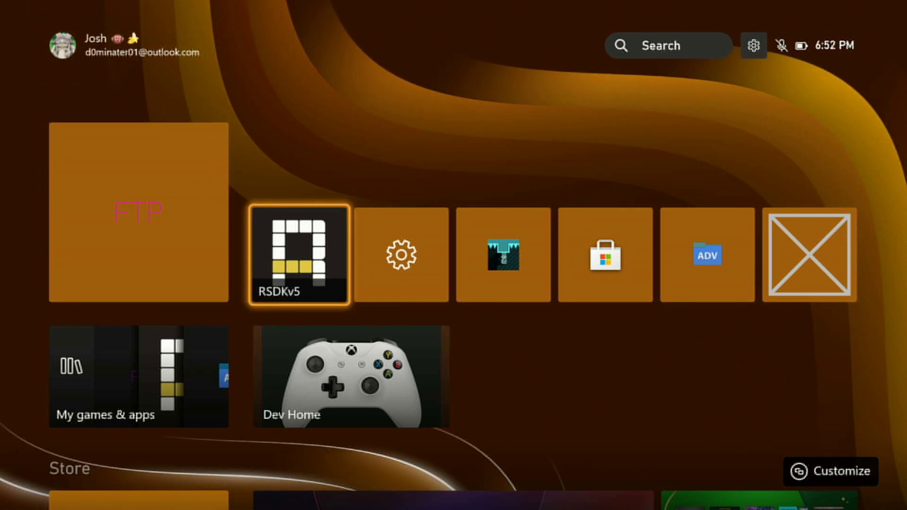
key(Return)
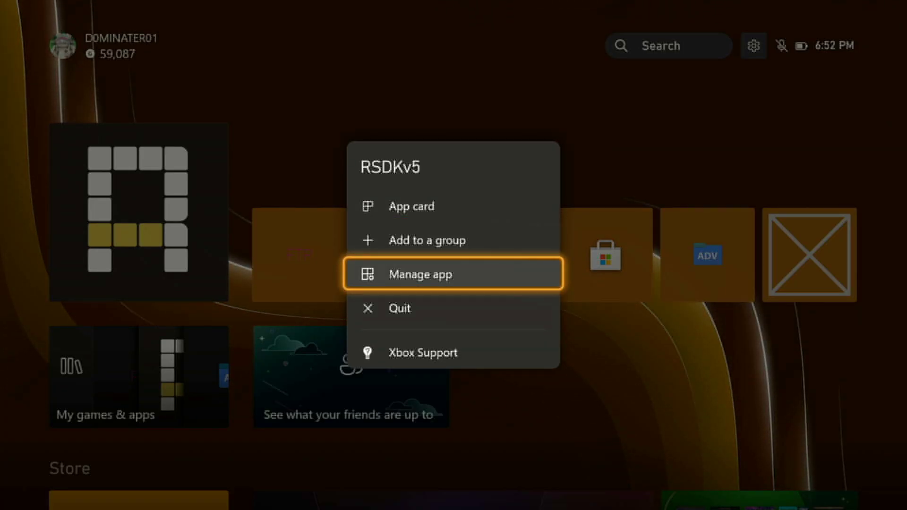
key(Down)
key(Return)
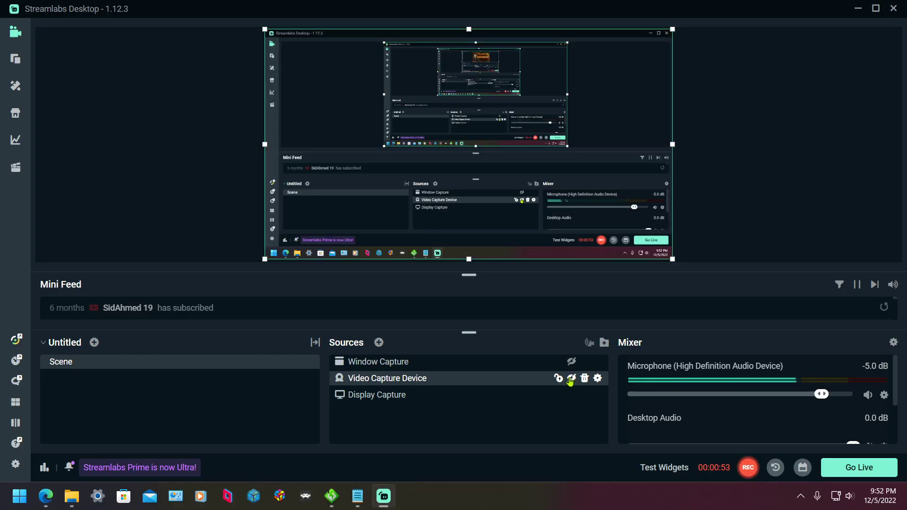
click(572, 379)
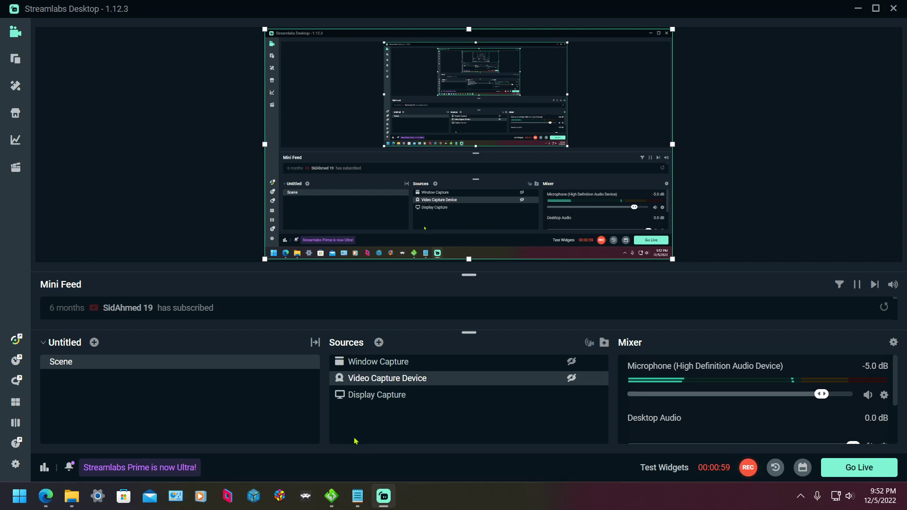
Bring the FlashFXP window to the front.
click(335, 494)
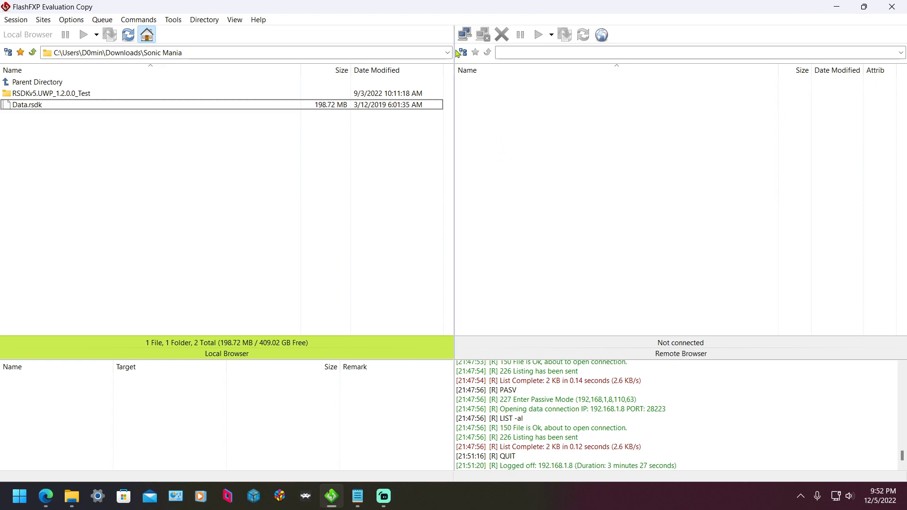
Fill in Quick Connect for 192.168.1.8, port 21, anonymous login, then view the console.
click(465, 34)
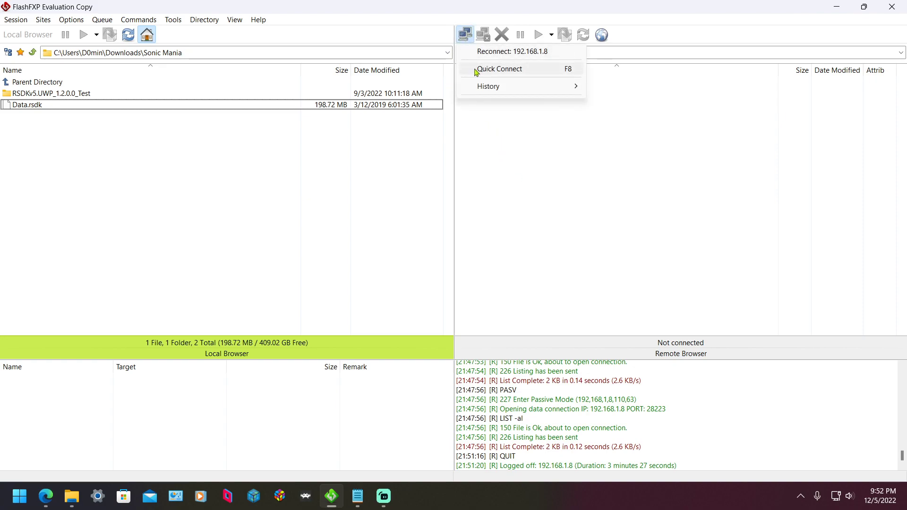
click(477, 70)
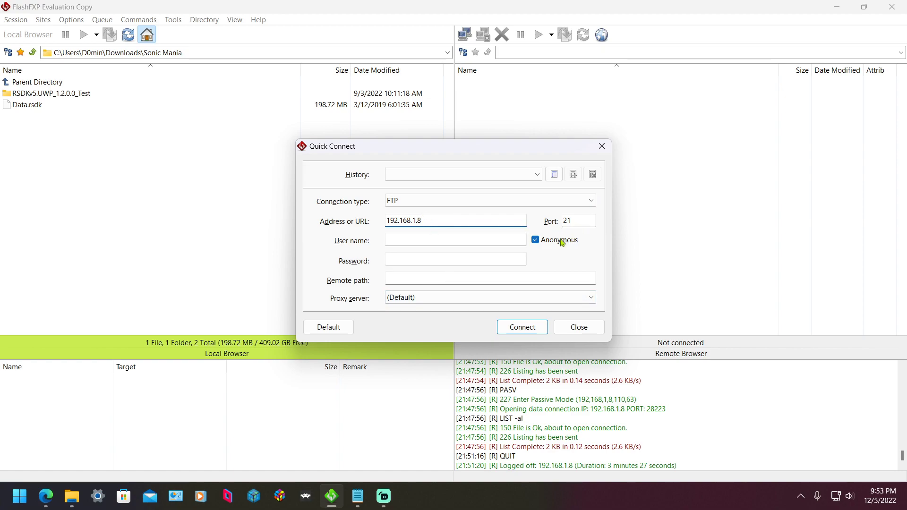
click(396, 493)
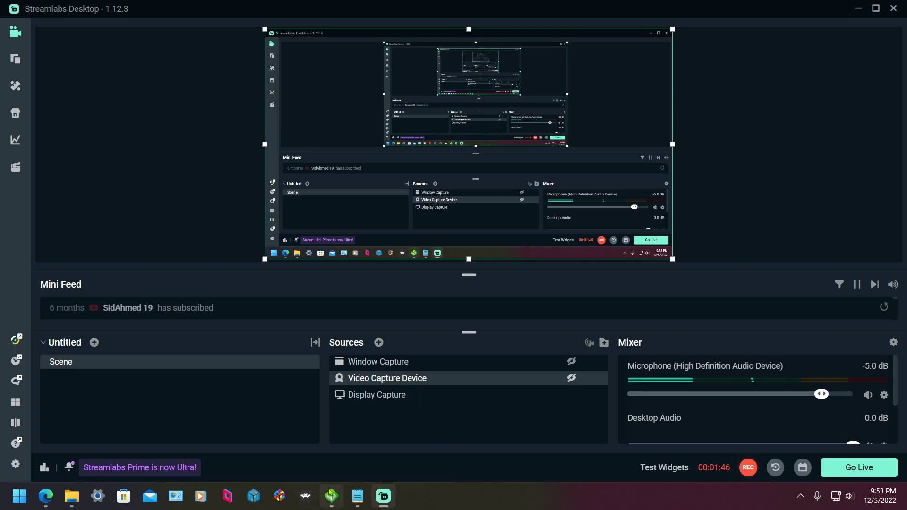
Connect to 192.168.1.8 and browse LOCALFOLDER into the RSDKv5 app's LocalState folder.
click(331, 495)
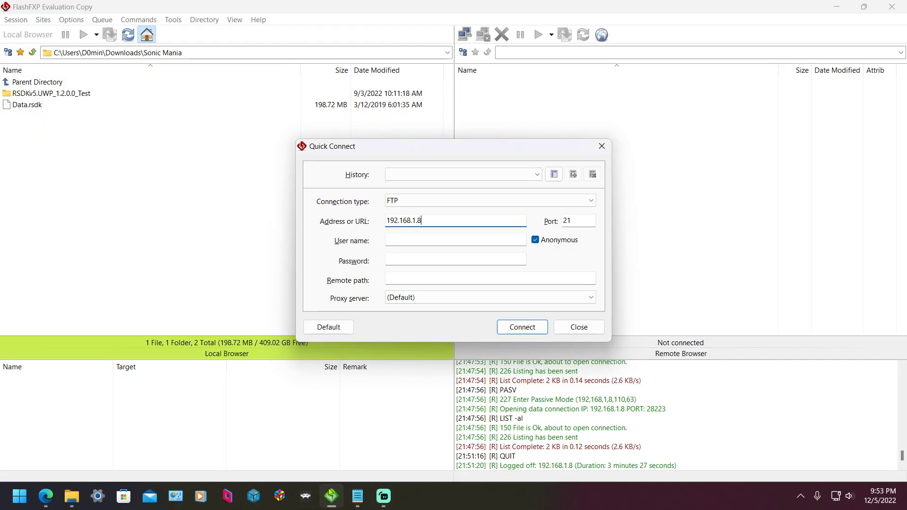
click(510, 333)
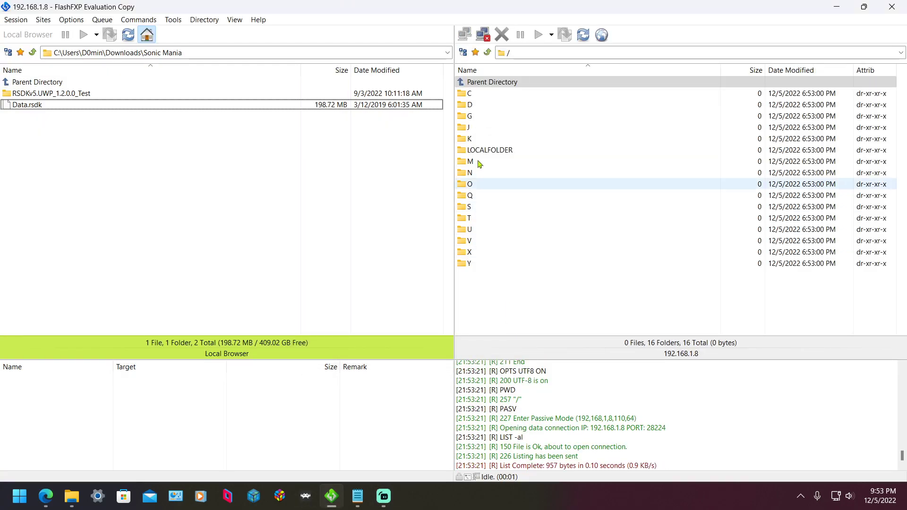
click(490, 150)
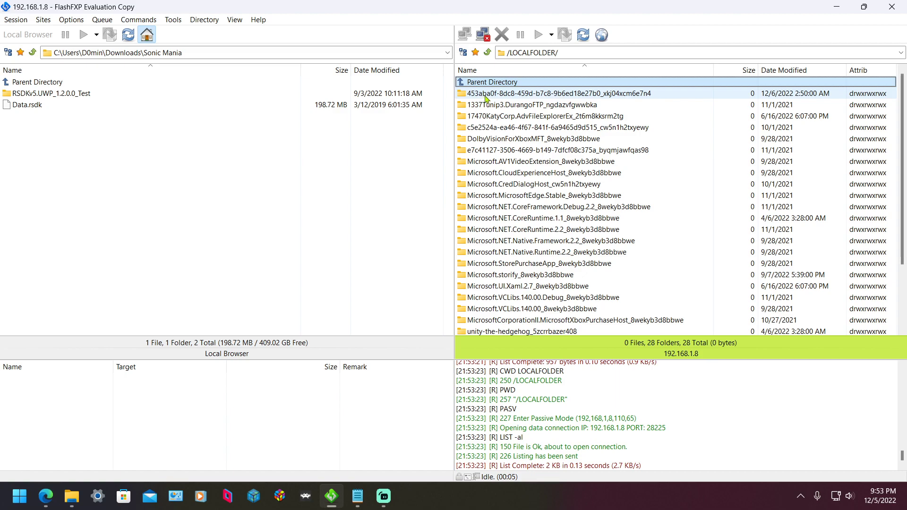
double_click(502, 95)
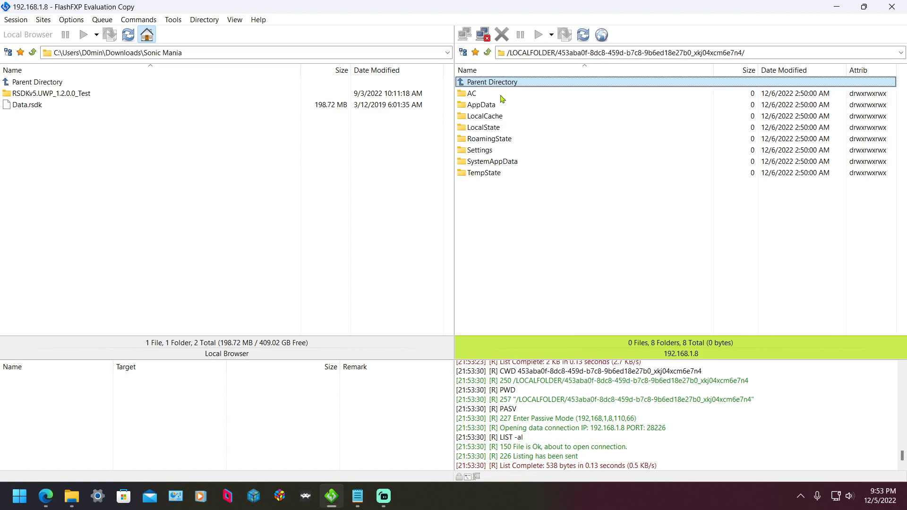
double_click(502, 127)
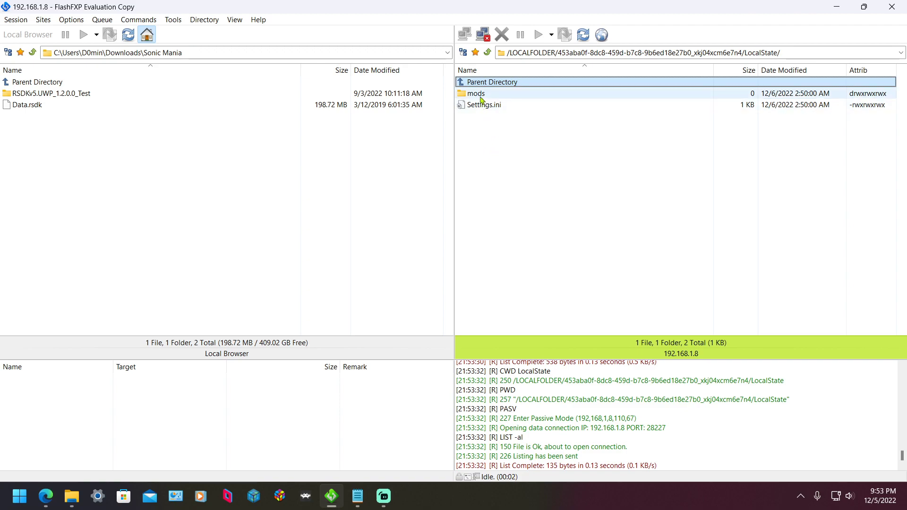
click(537, 151)
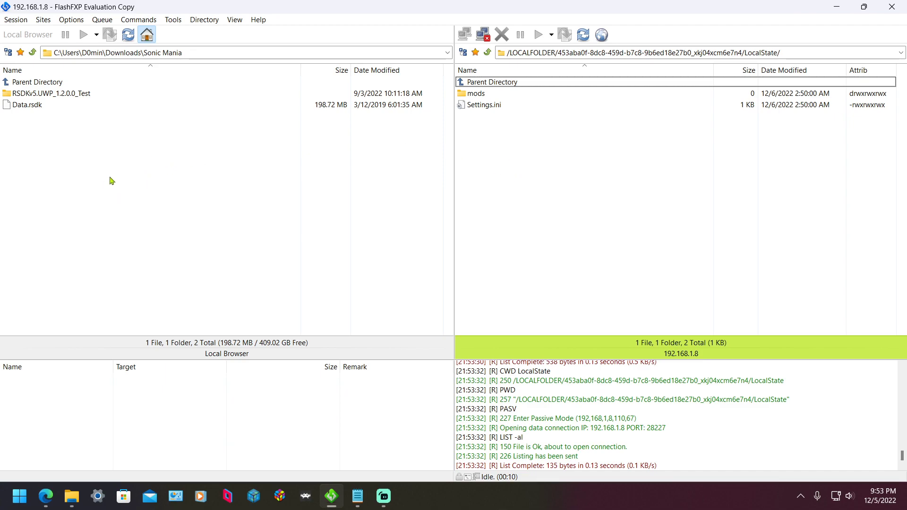
Upload Data.rsdk (198.72 MB) to the console's LocalState folder, then disconnect.
click(34, 113)
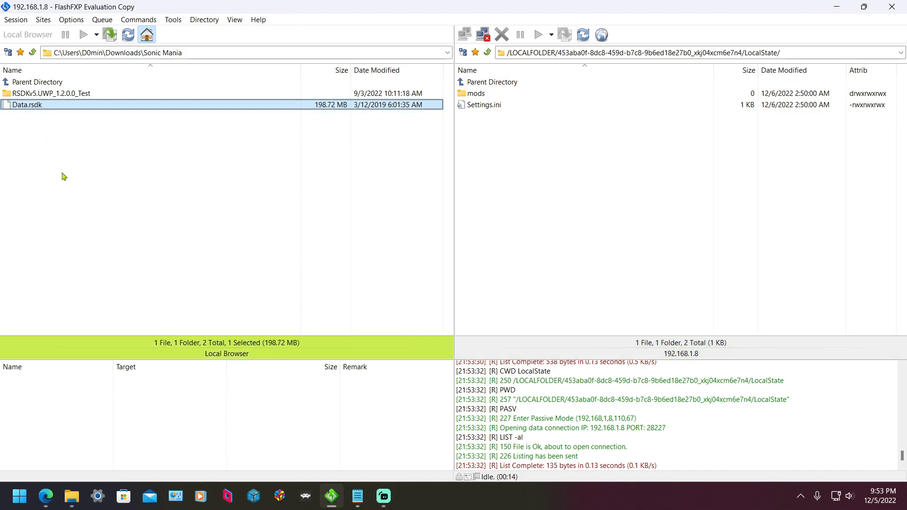
right_click(27, 110)
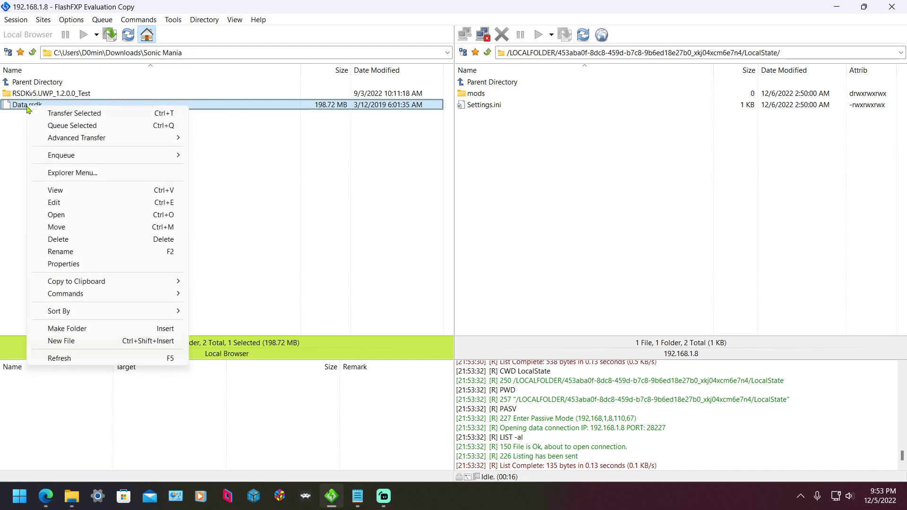
click(45, 114)
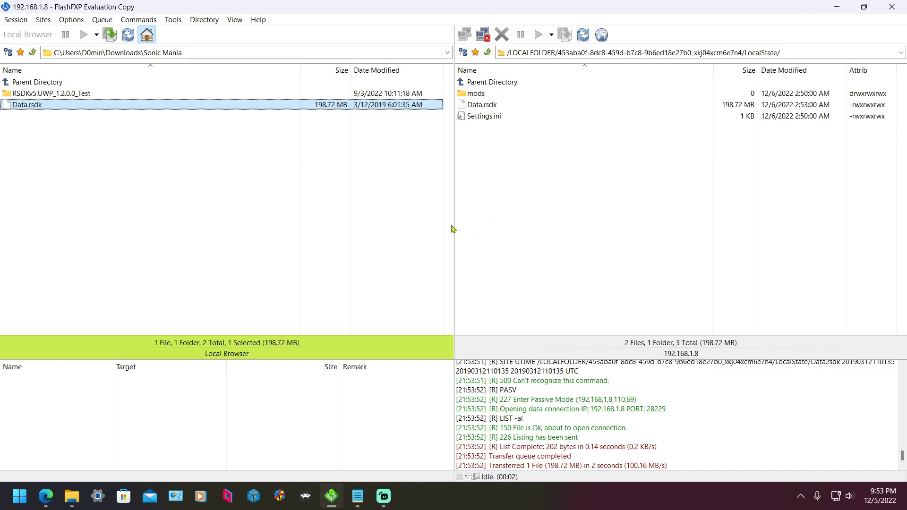
click(483, 34)
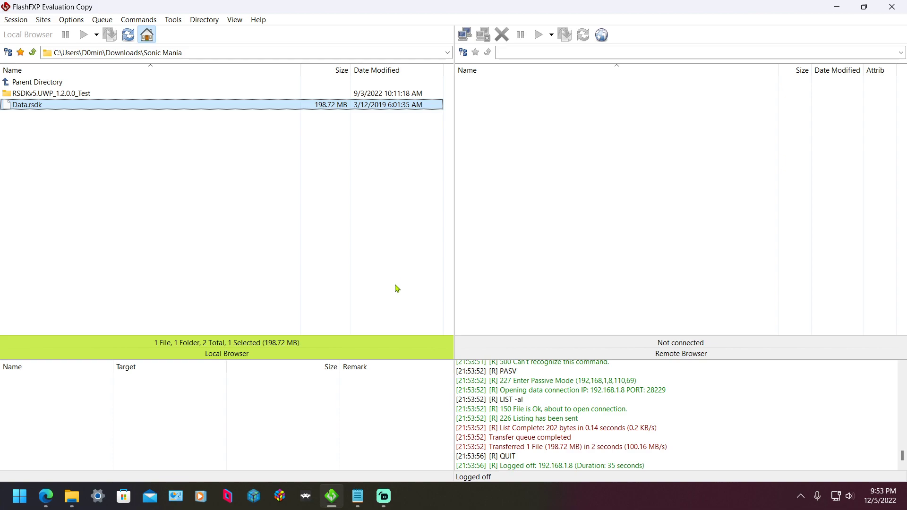
Stop the Durango FTP server on the Xbox and go back to the home screen.
click(383, 496)
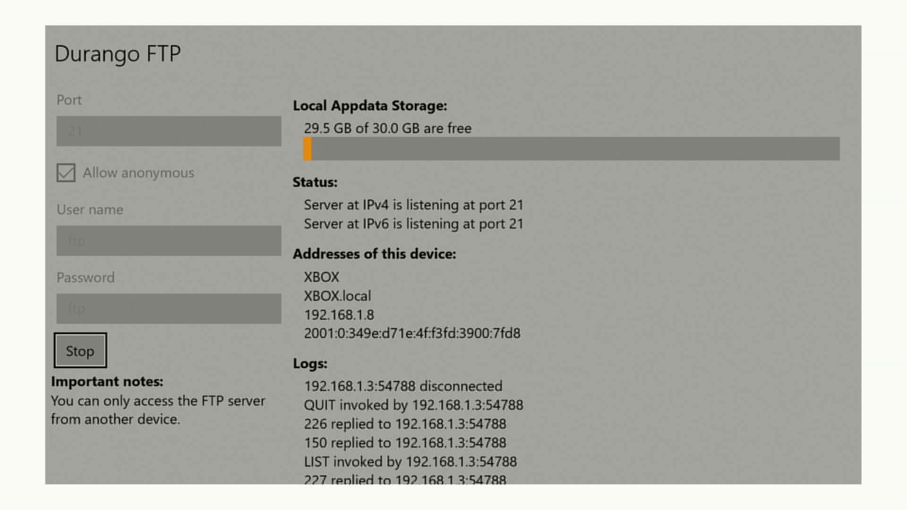
key(Return)
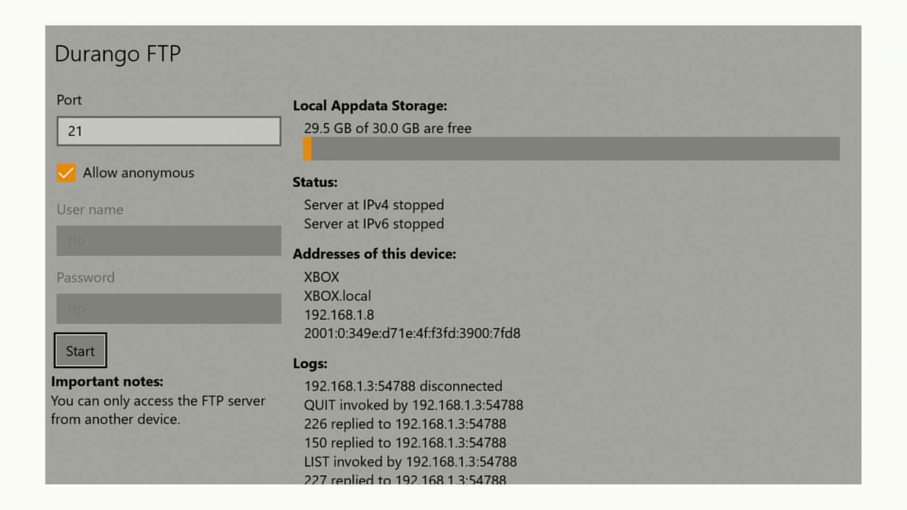
key(super)
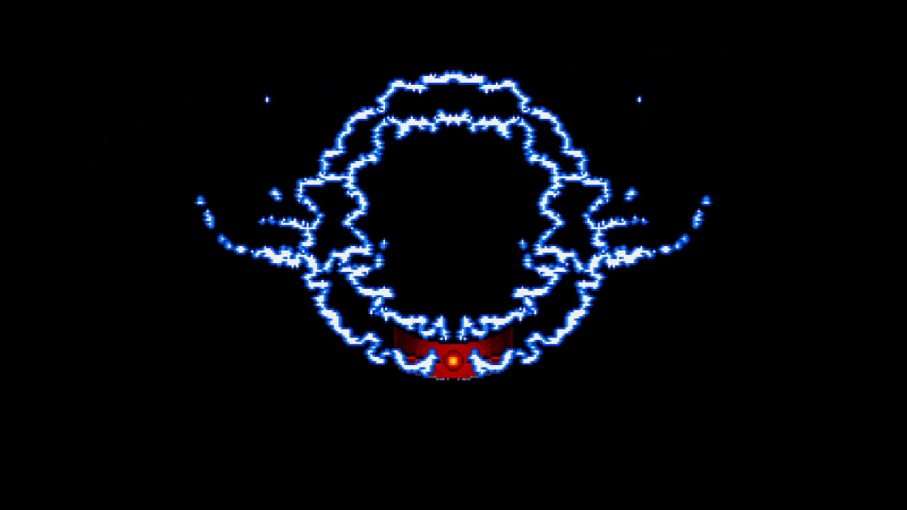
Let RSDKv5 play the Sonic Mania intro, then return home and quit it from its tile menu.
key(super)
key(Escape)
key(super)
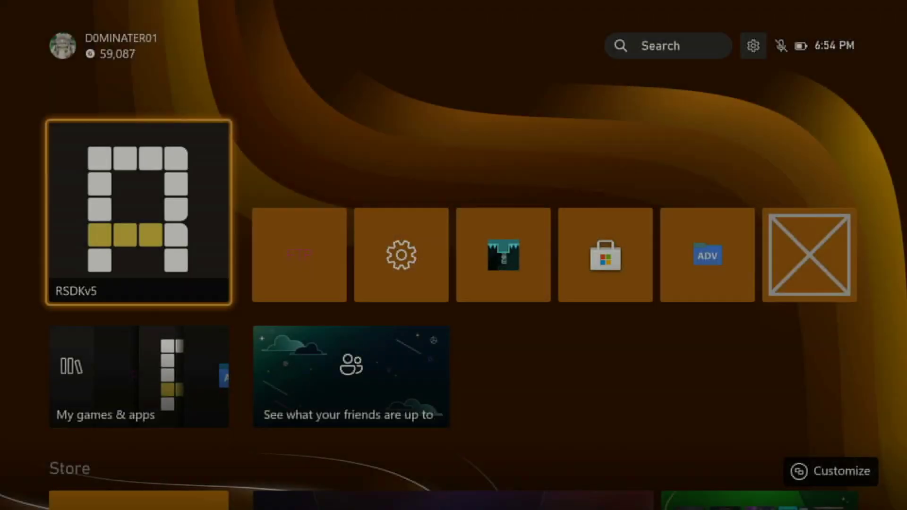
key(Menu)
key(Down)
key(Down)
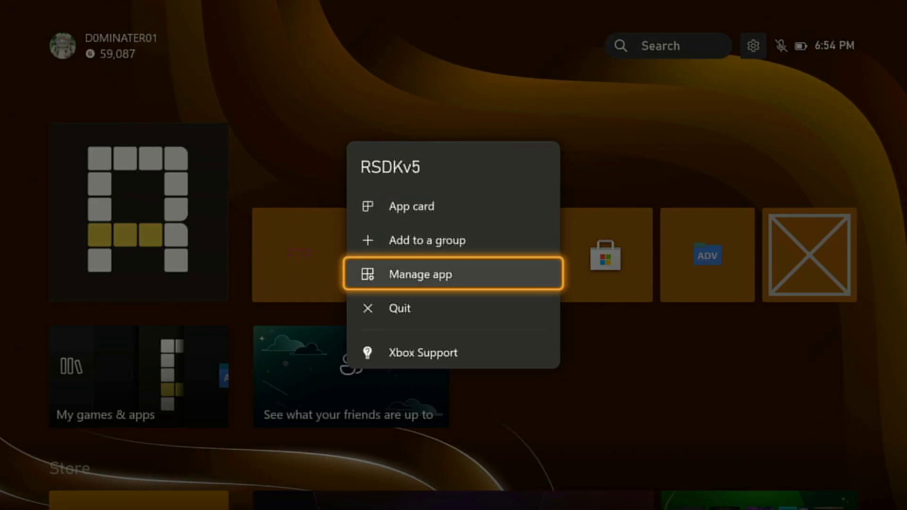
key(Down)
key(Return)
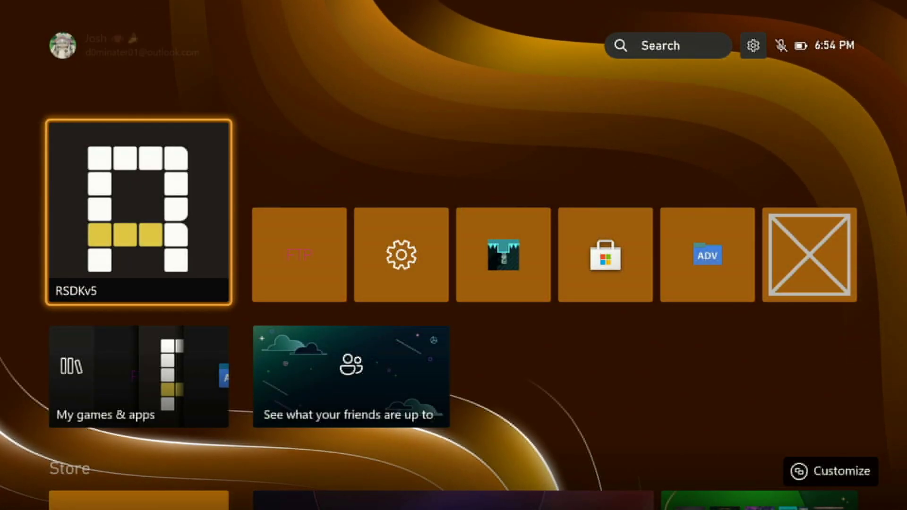